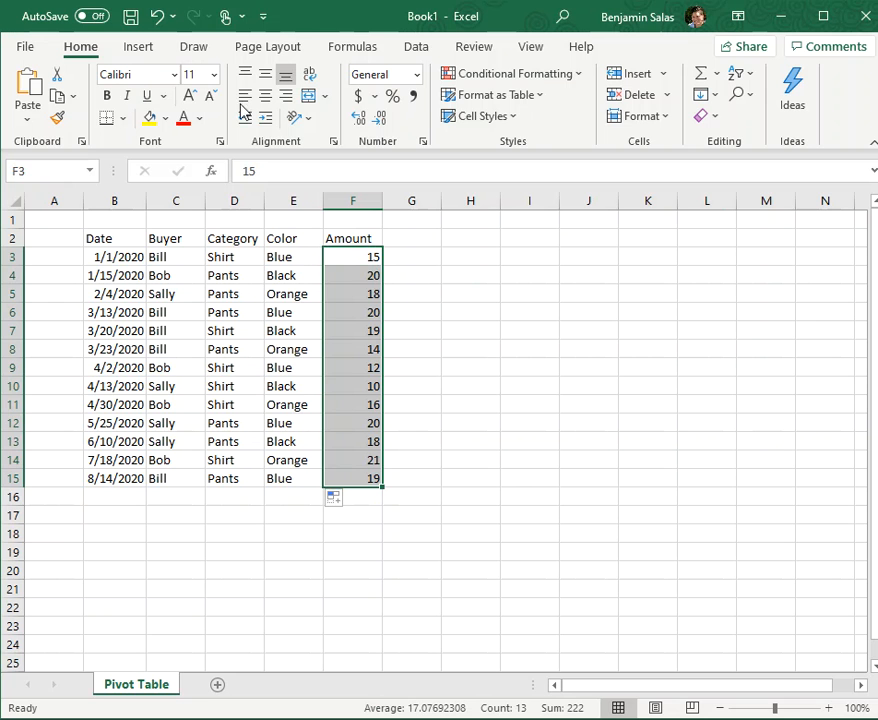
- Apply the accounting number format to the Amount values and convert B2:F15 into a table with headers
left_click(362, 98)
left_click(480, 385)
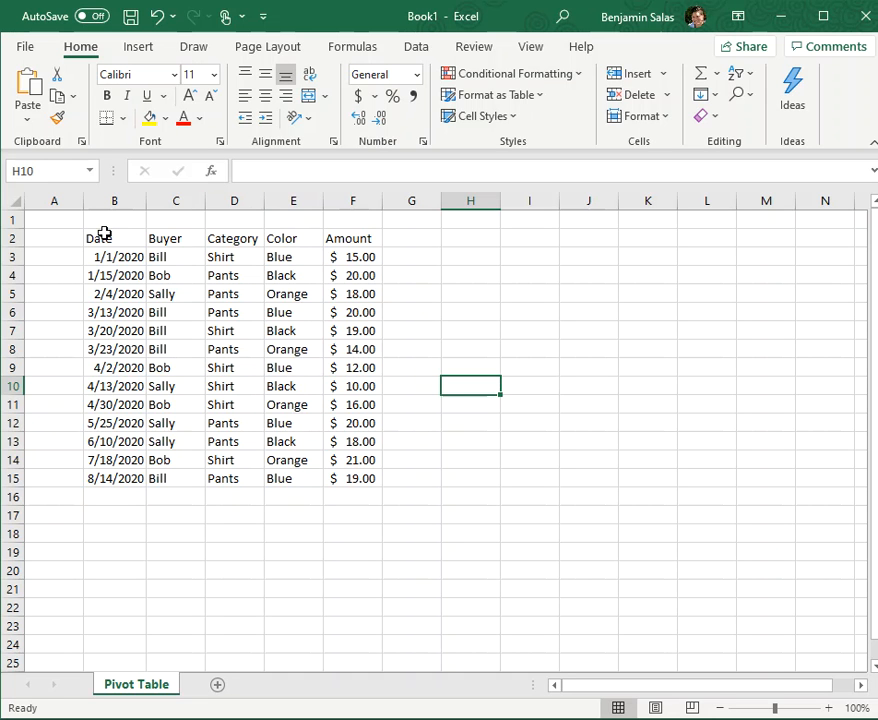
left_click_drag(114, 243, 425, 477)
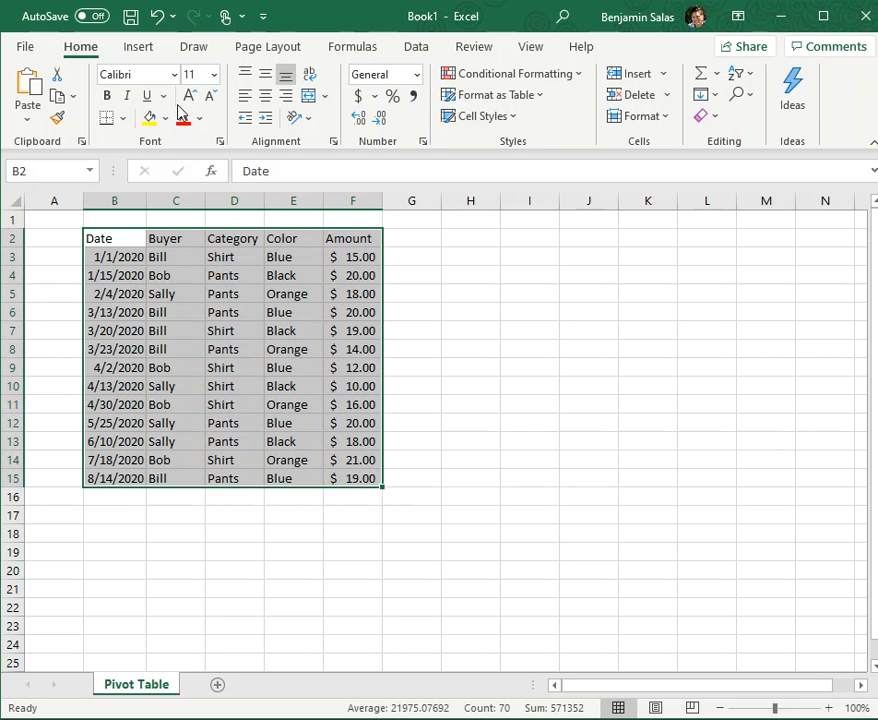
left_click(139, 47)
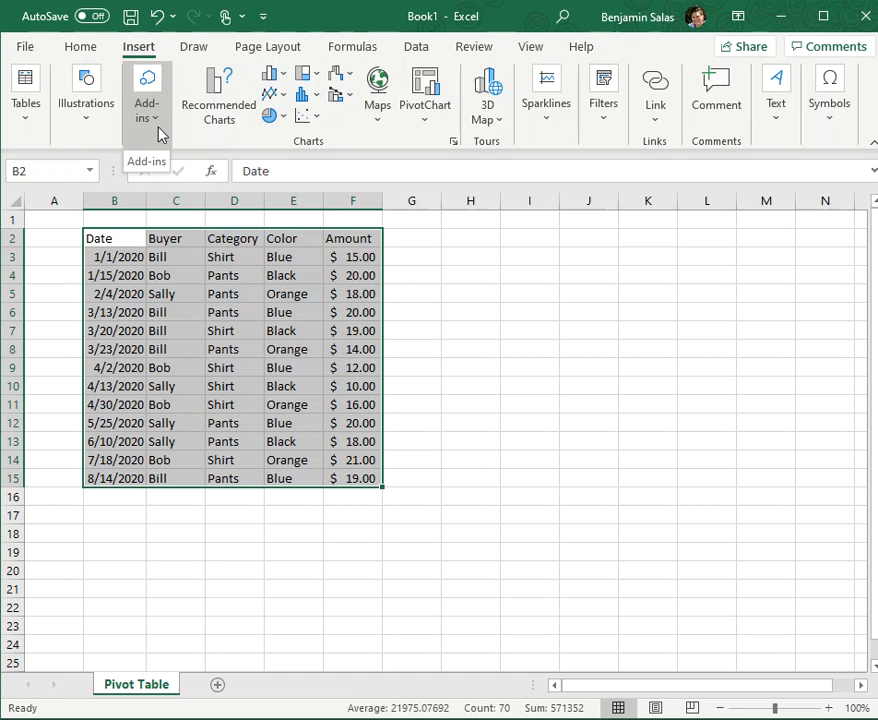
left_click(27, 125)
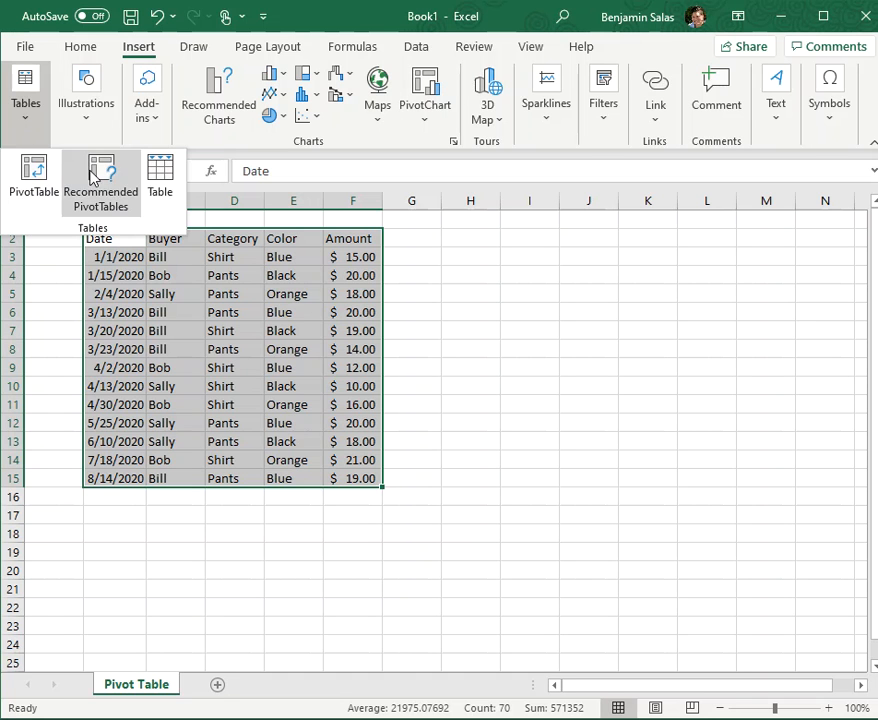
left_click(165, 190)
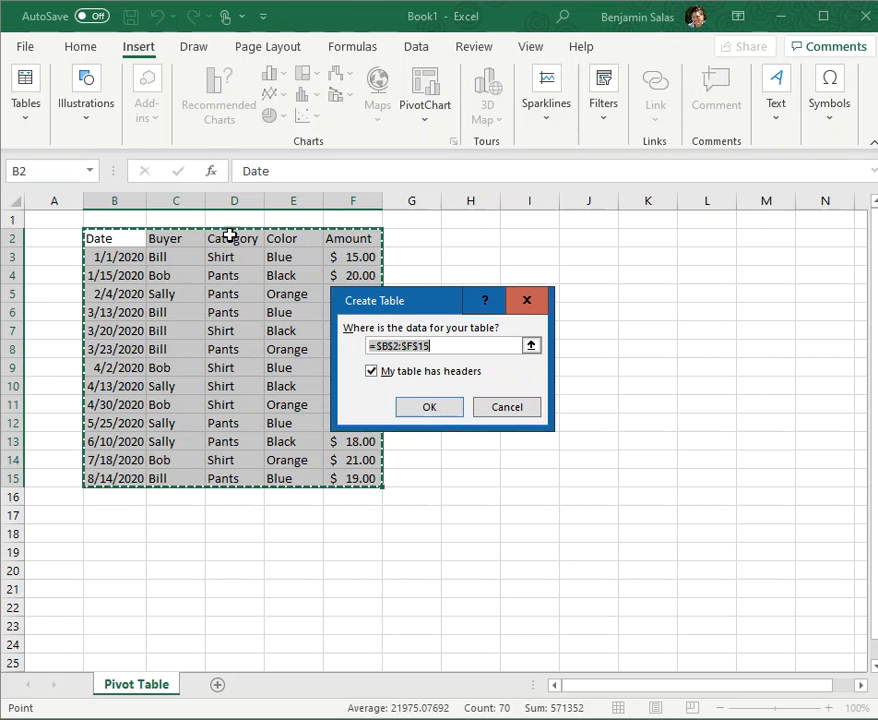
left_click(440, 408)
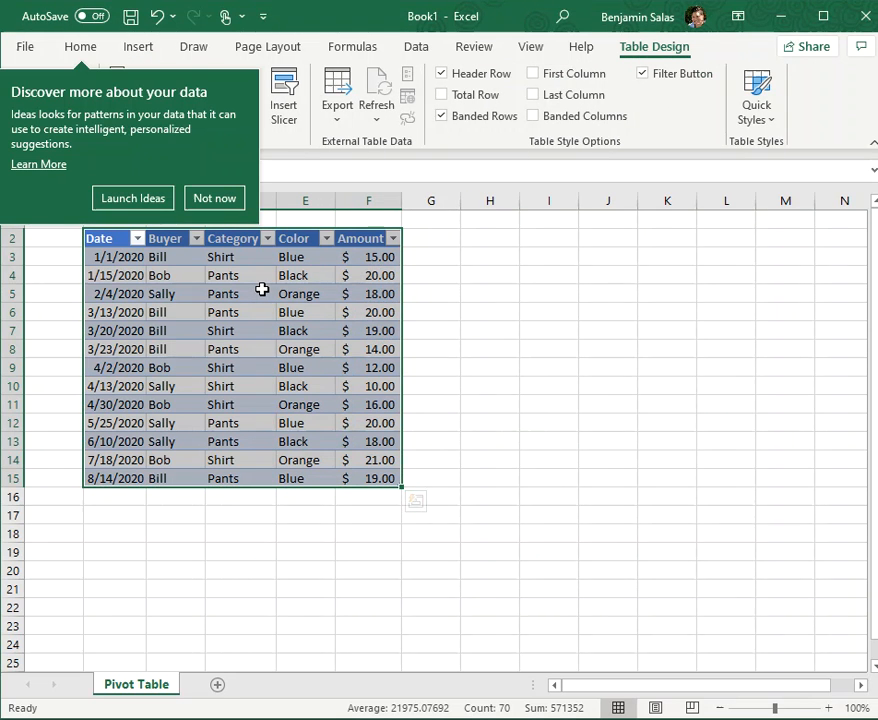
left_click(208, 198)
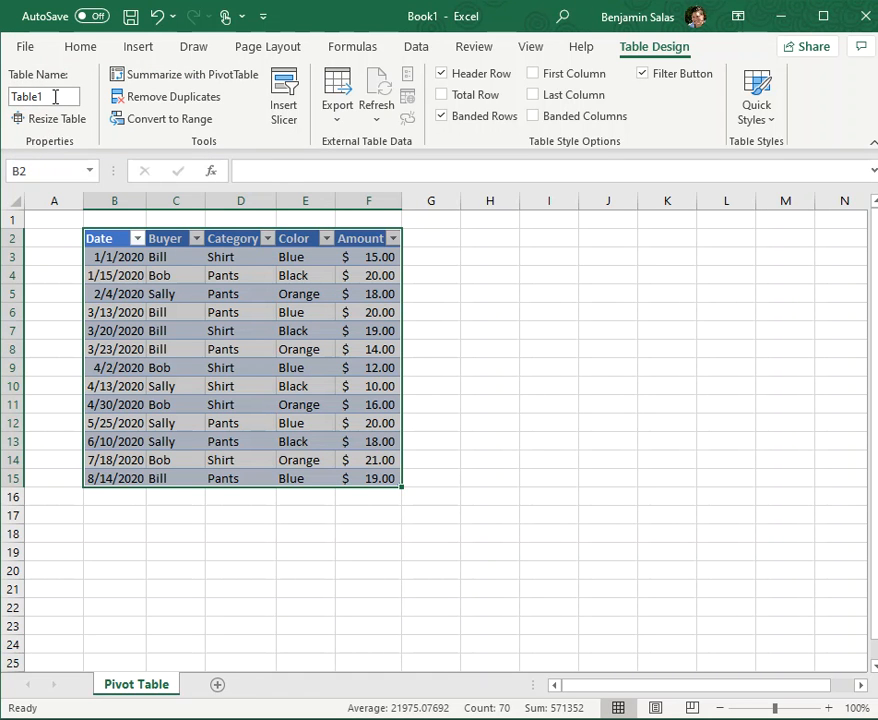
- Try to rename the table as "My Table"
left_click(45, 96)
type("Ma")
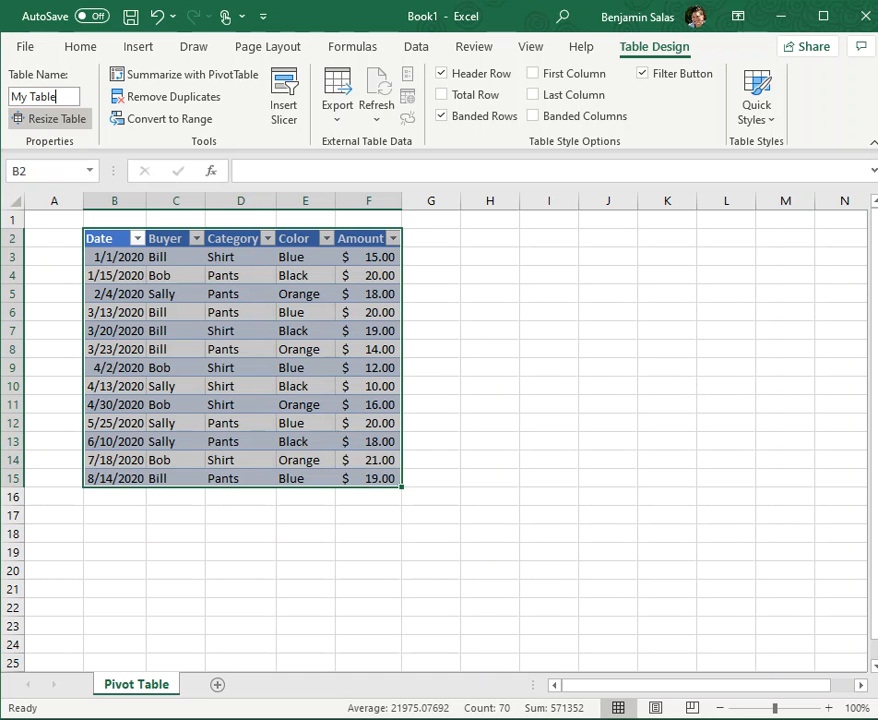
type("Table")
key("Return")
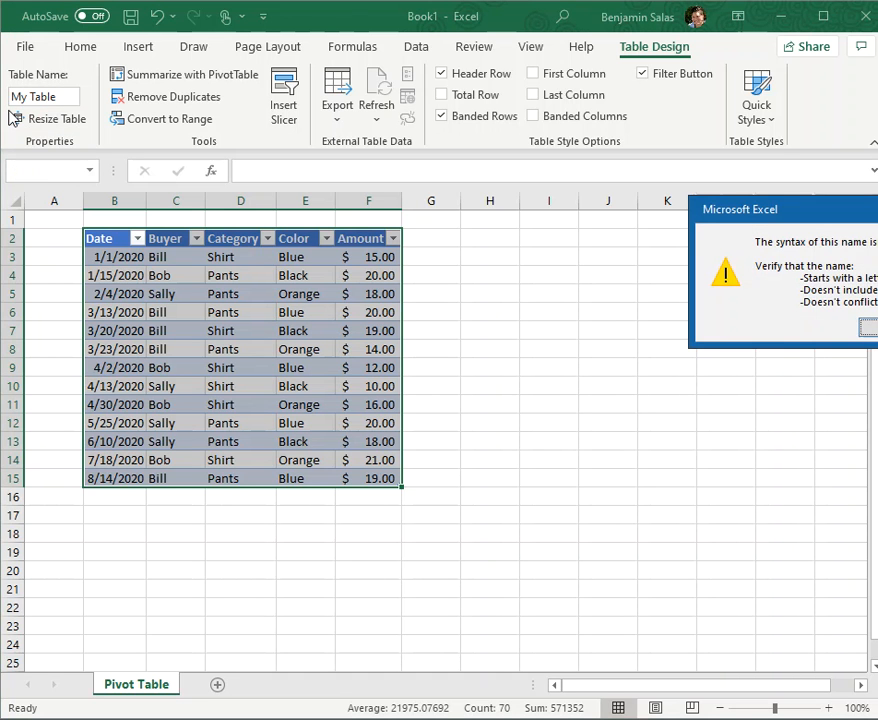
left_click(867, 328)
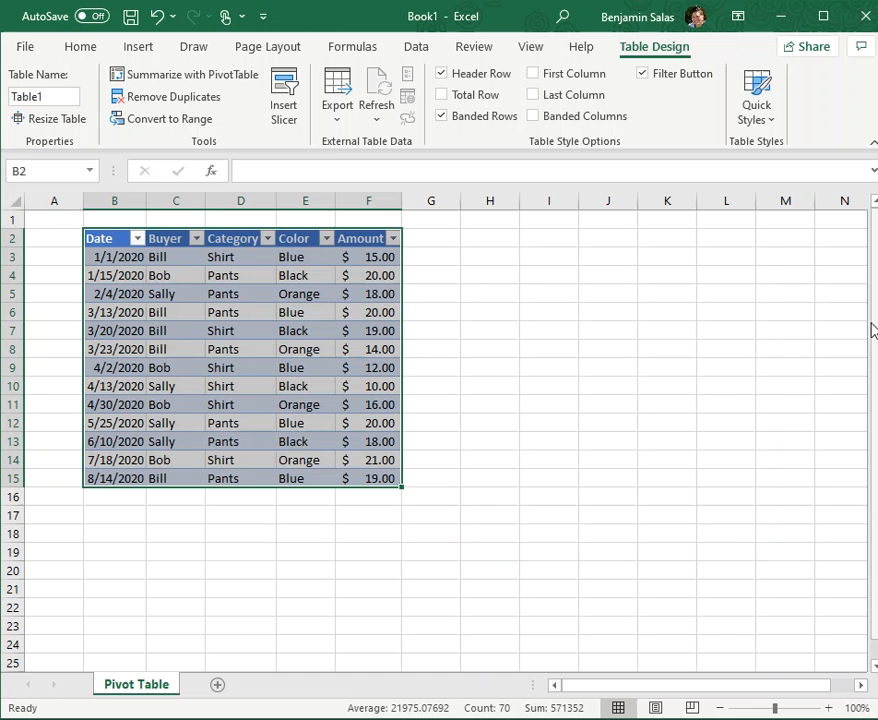
- Rename the table as My_Table
double_click(68, 97)
type("M")
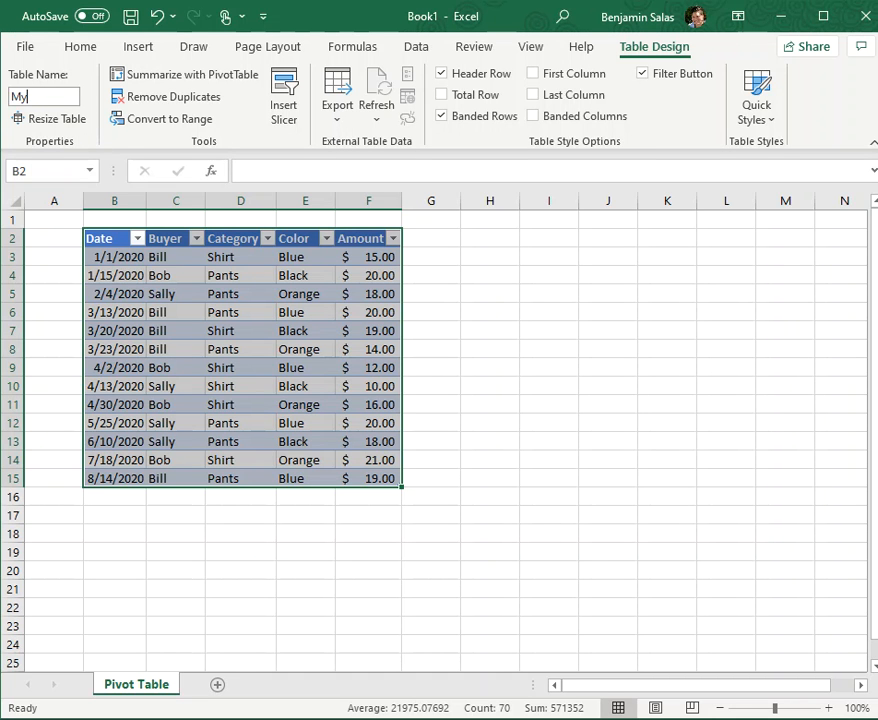
key("Return")
left_click(463, 436)
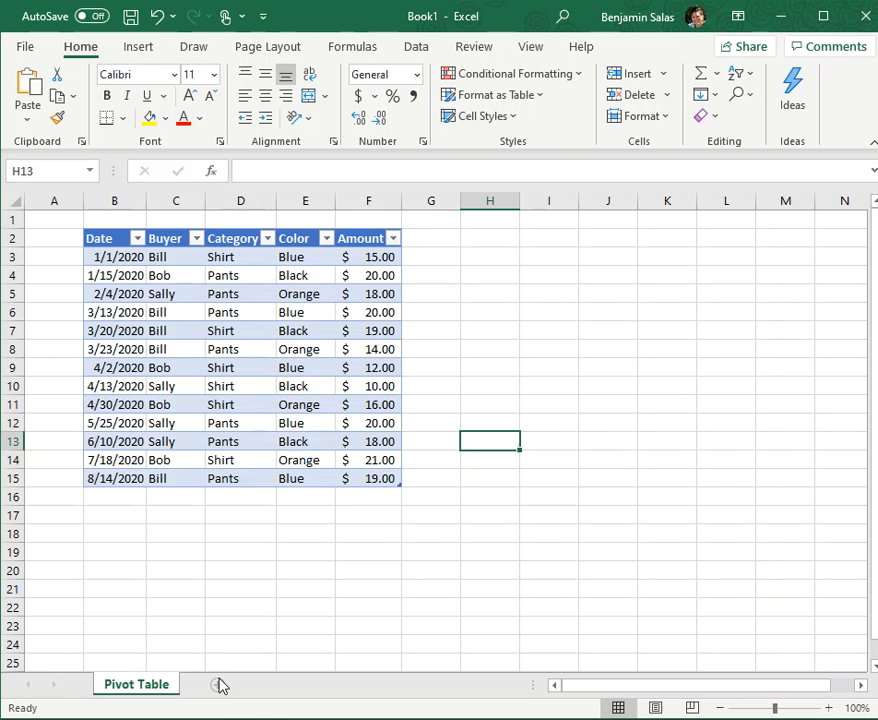
- Add a new worksheet and create a PivotTable at its cell A1 using My_Table as the source
left_click(219, 685)
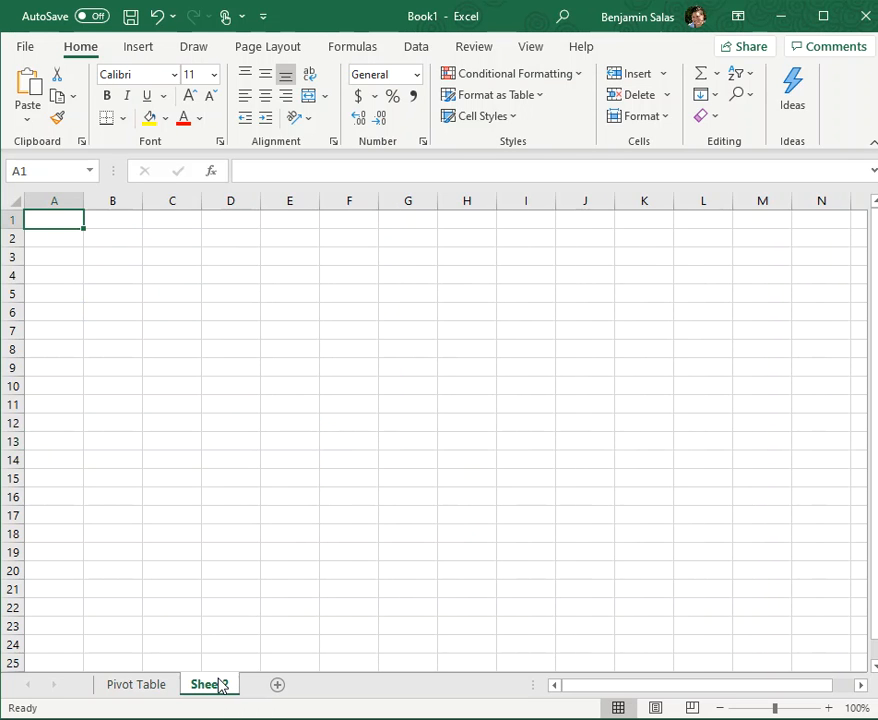
left_click(143, 50)
left_click(29, 121)
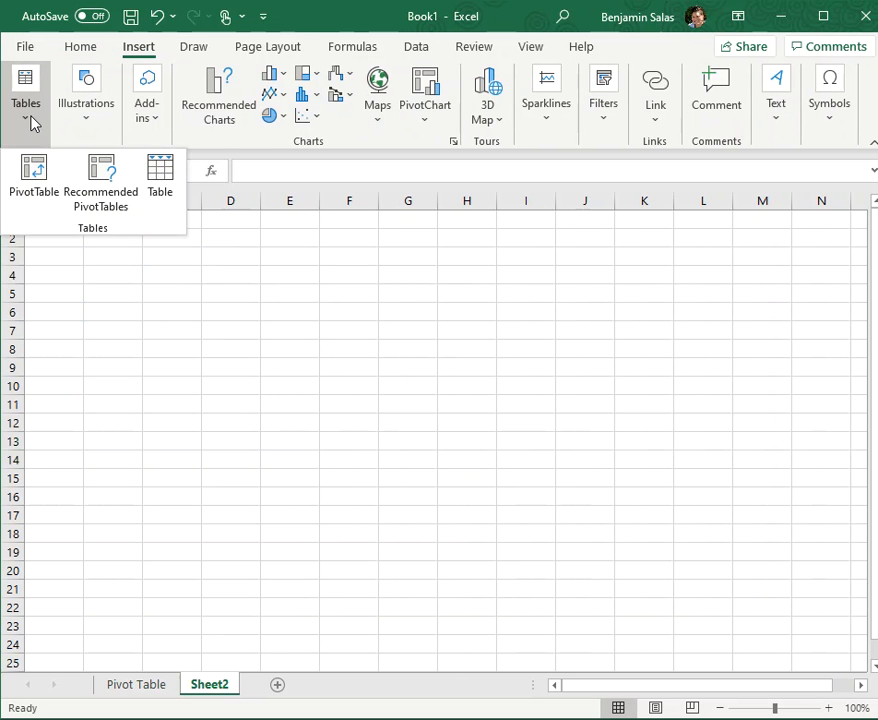
left_click(40, 190)
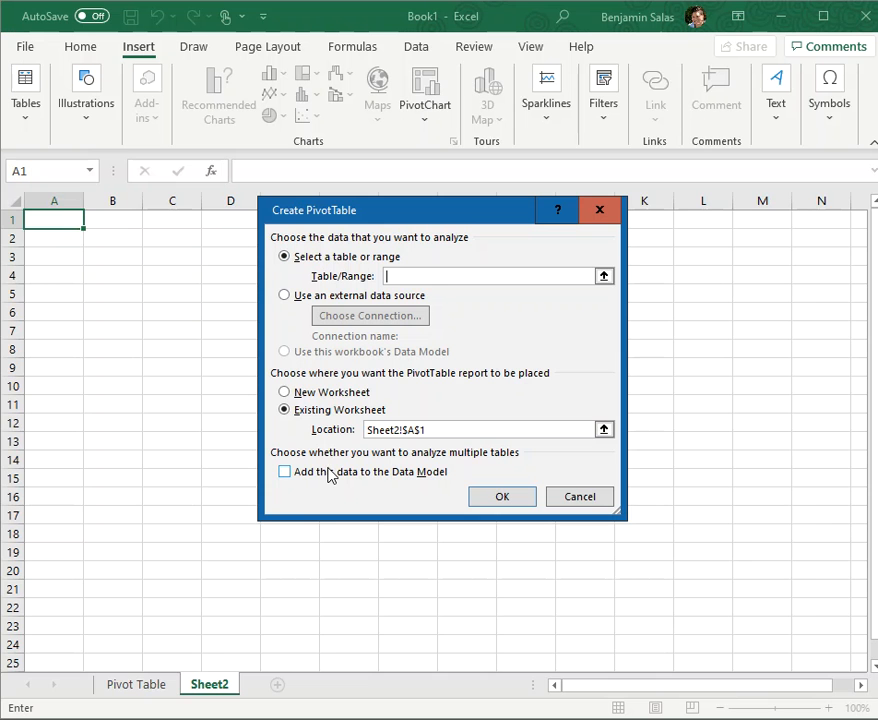
left_click(133, 685)
left_click(108, 280)
left_click(100, 238)
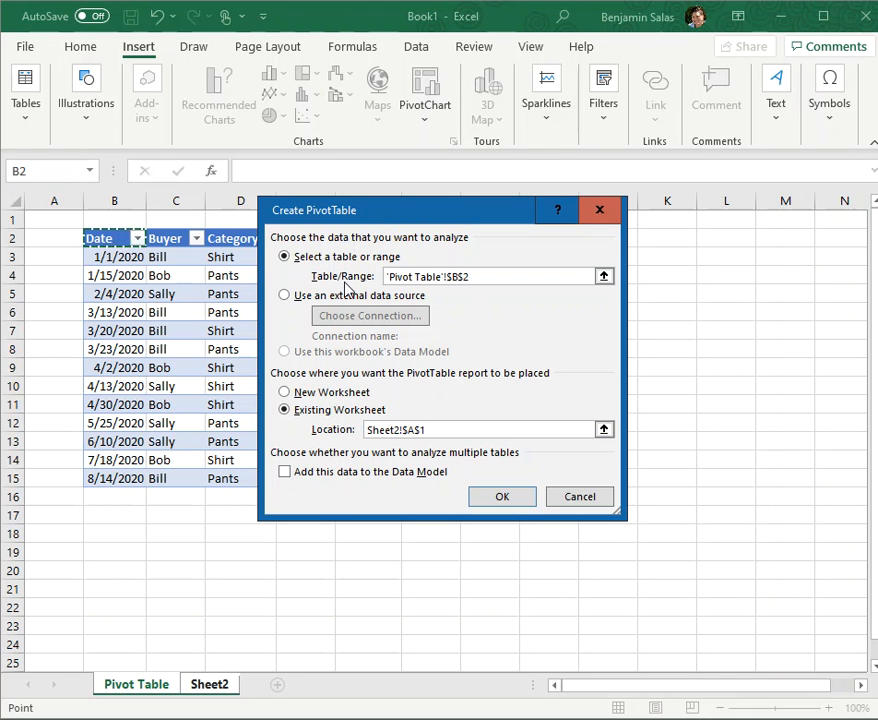
left_click_drag(486, 279, 380, 279)
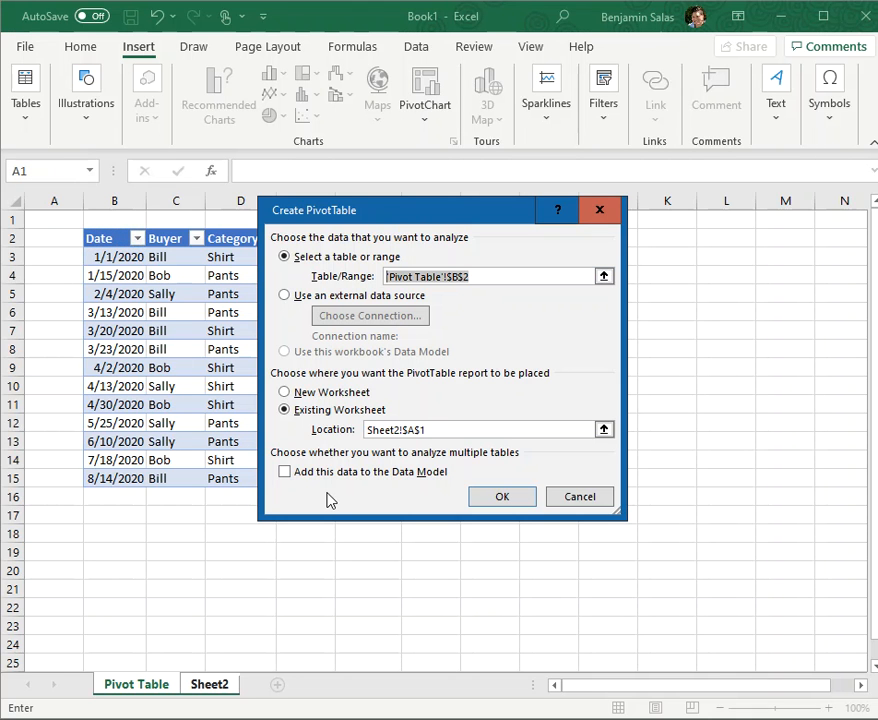
type("Table")
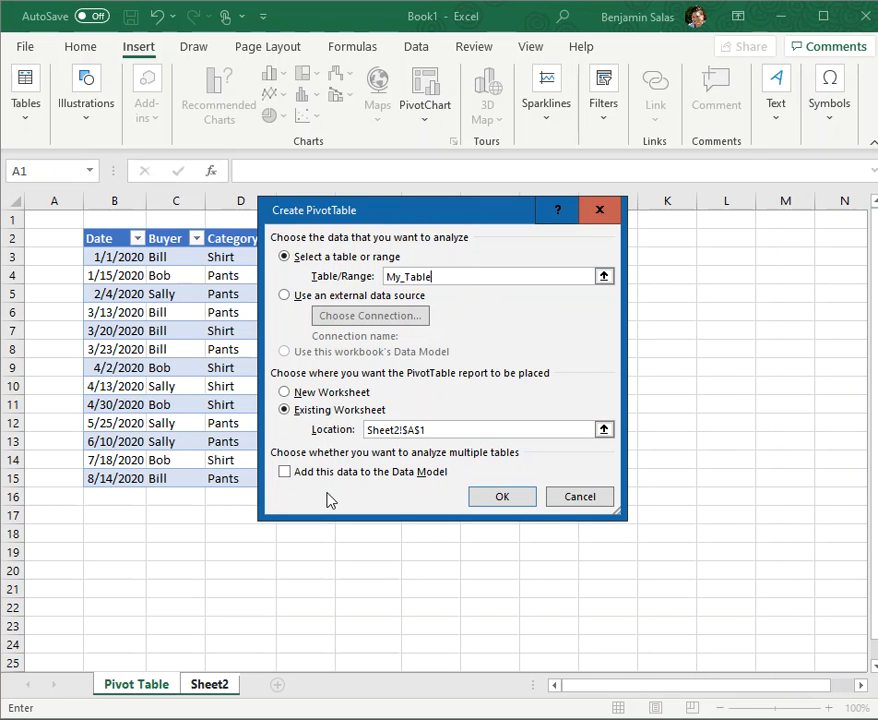
key("Return")
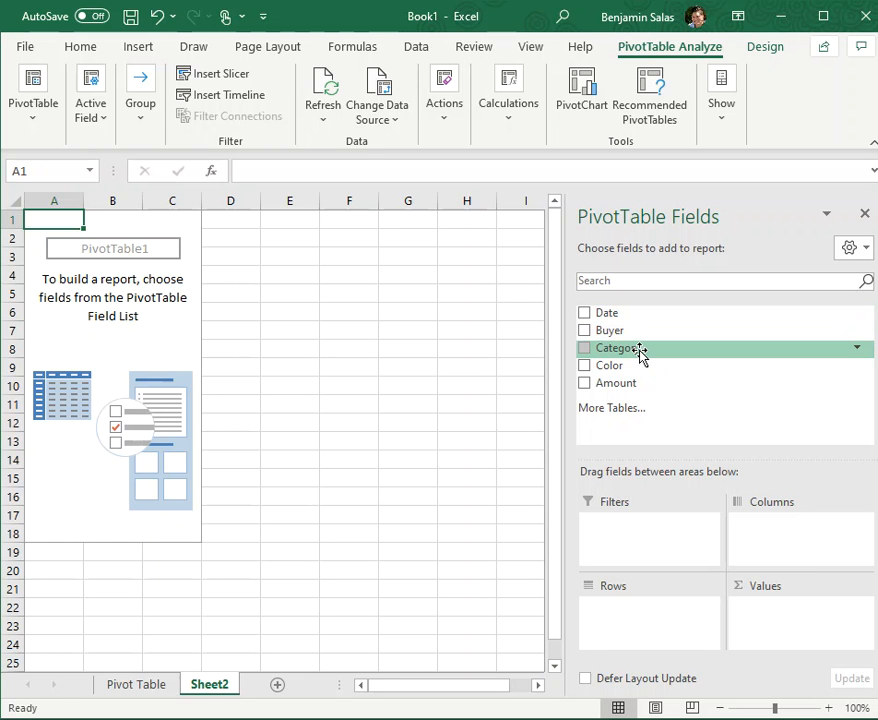
- Set Category and Color beneath it as the PivotTable rows, with the sum of Amount as the values
left_click_drag(640, 352, 645, 618)
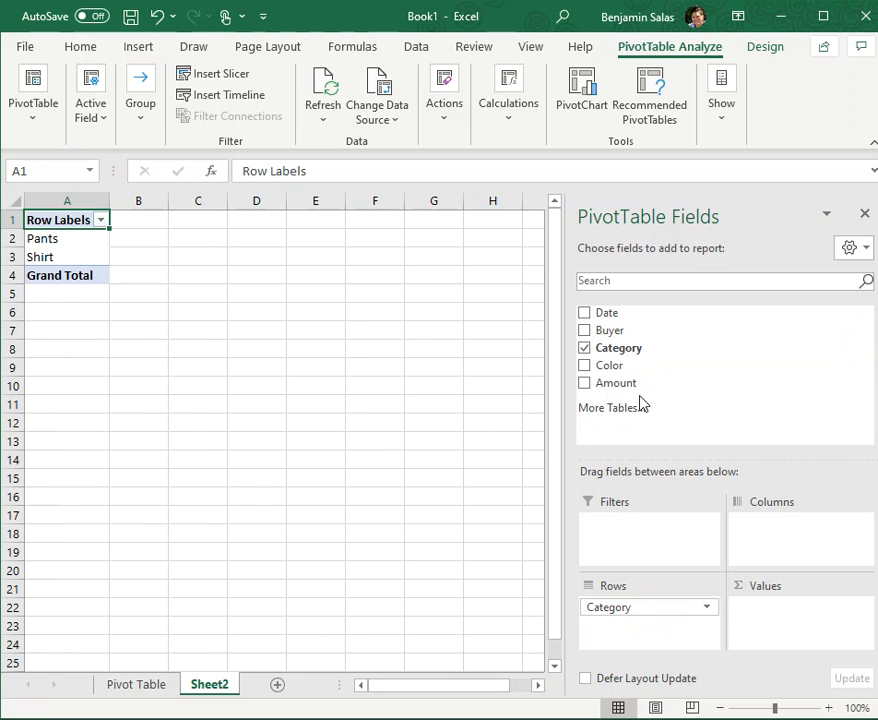
left_click_drag(636, 390, 779, 625)
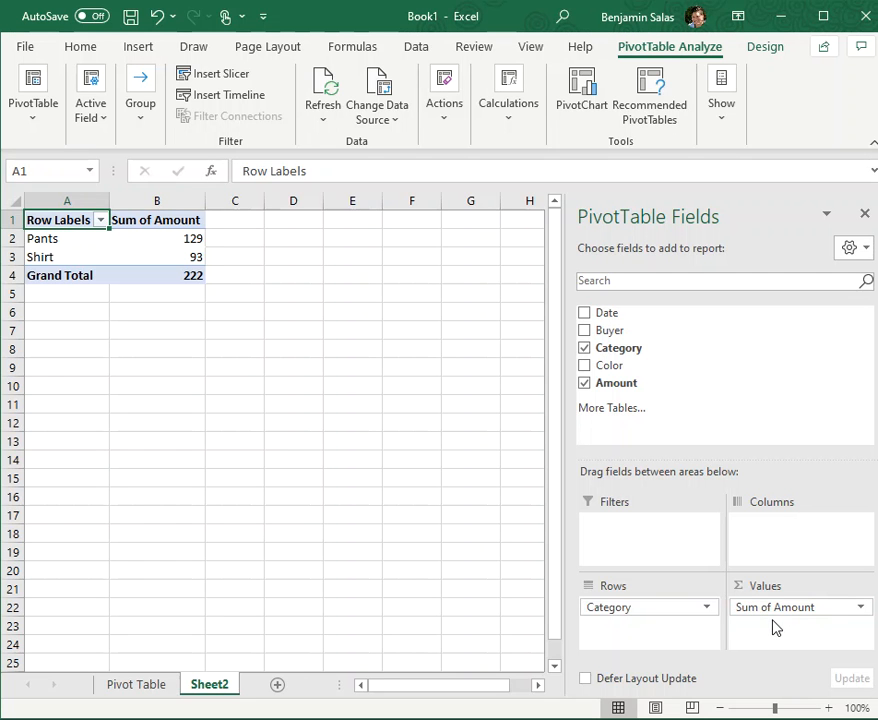
left_click(860, 608)
left_click(861, 609)
left_click(861, 609)
left_click(861, 609)
left_click_drag(610, 366, 656, 653)
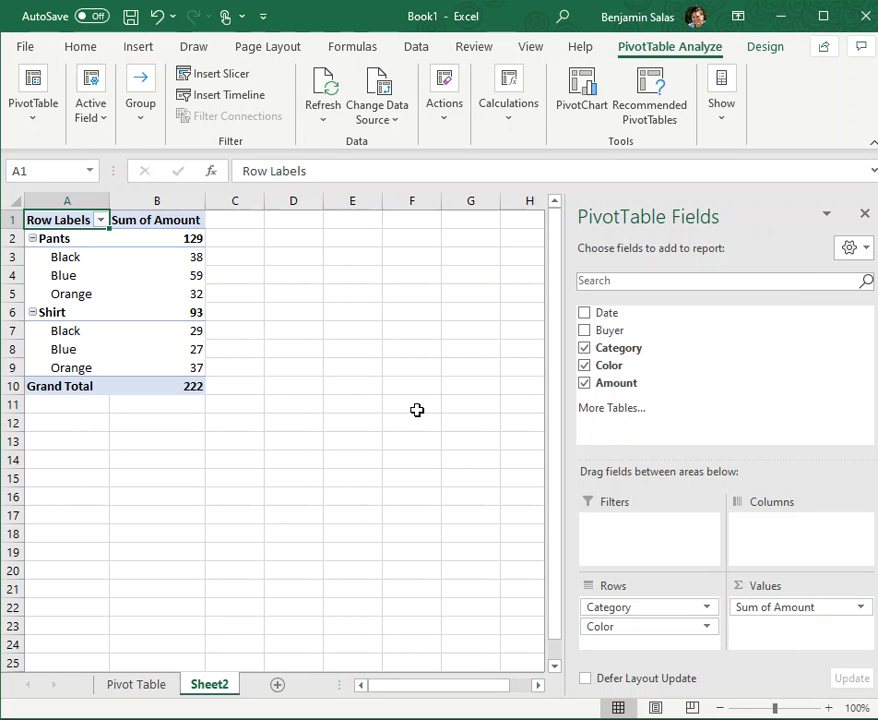
- Filter the PivotTable's Category row labels to exclude Pants and keep only Shirt
left_click(97, 225)
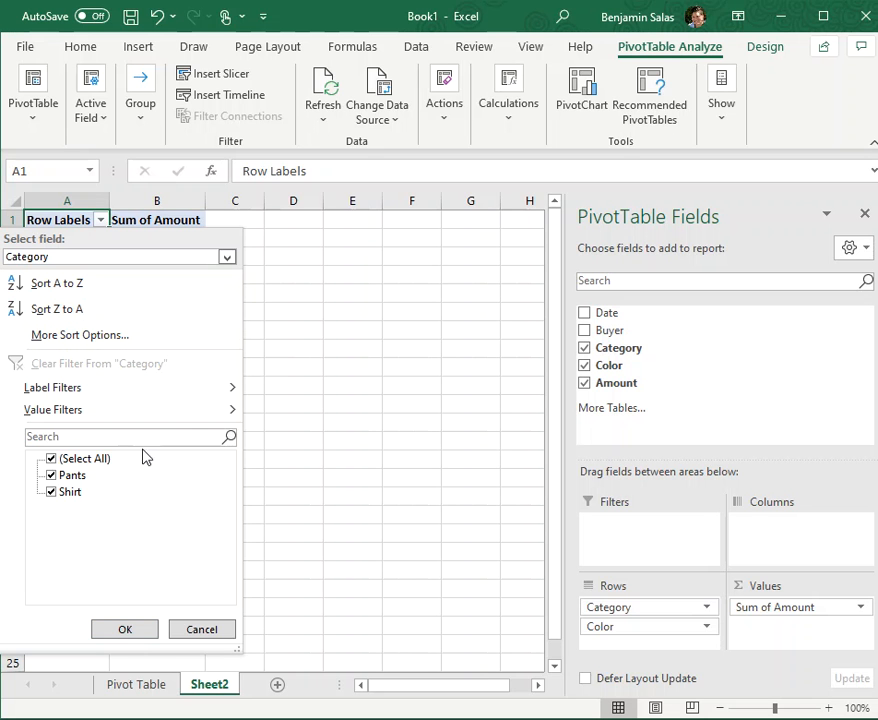
left_click(51, 475)
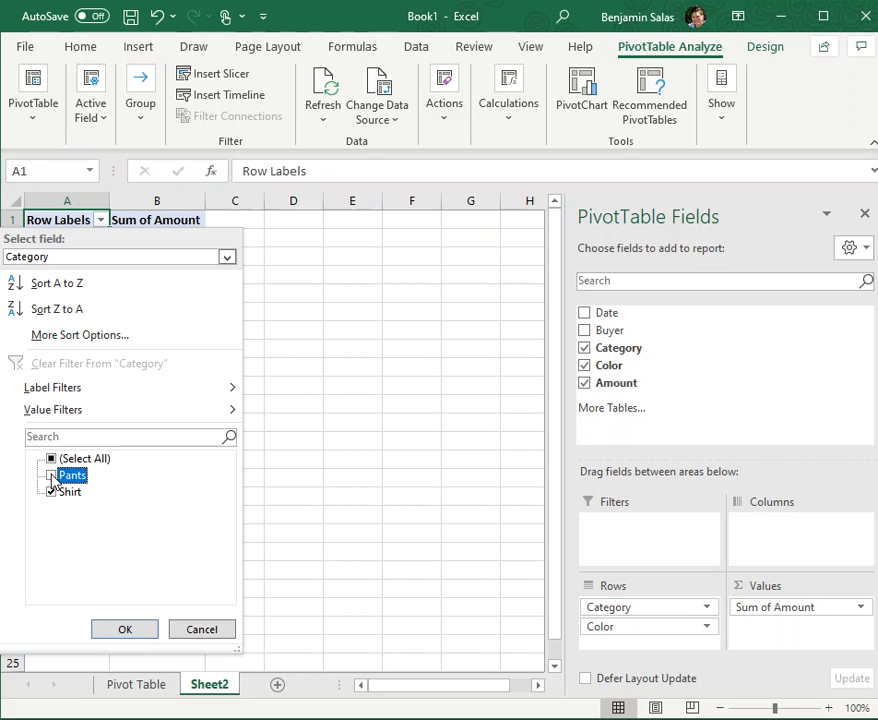
left_click(140, 629)
left_click(157, 516)
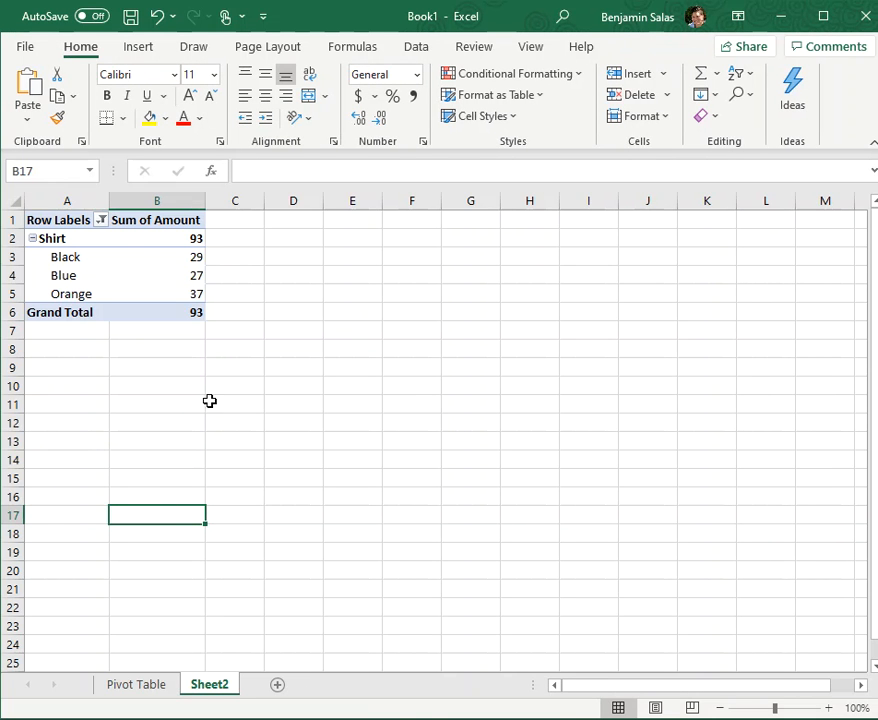
- Apply the accounting number format to the Sum of Amount values in the PivotTable
left_click_drag(190, 238, 195, 333)
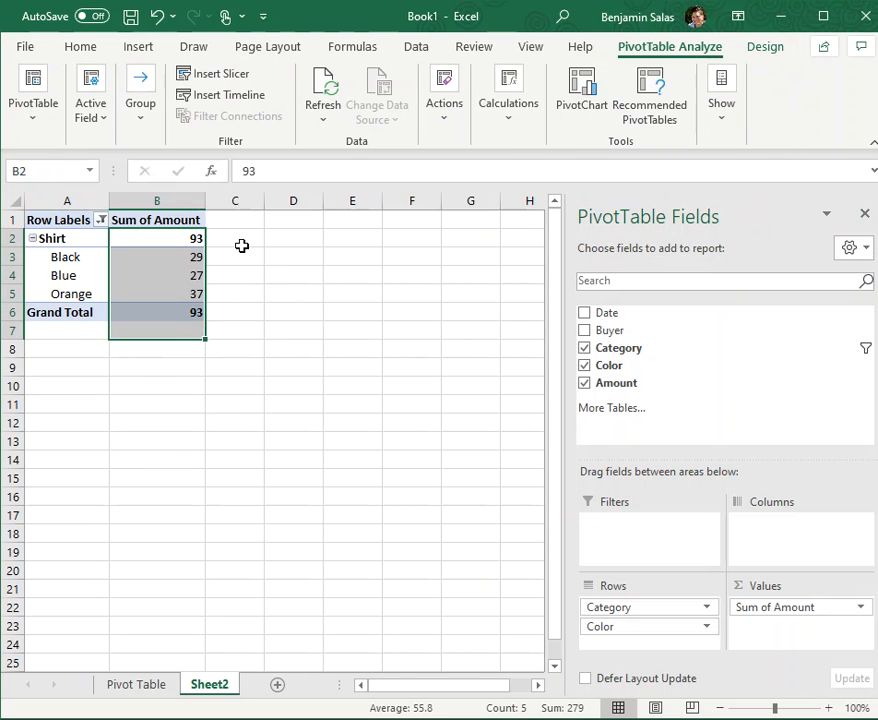
left_click(82, 46)
left_click(359, 95)
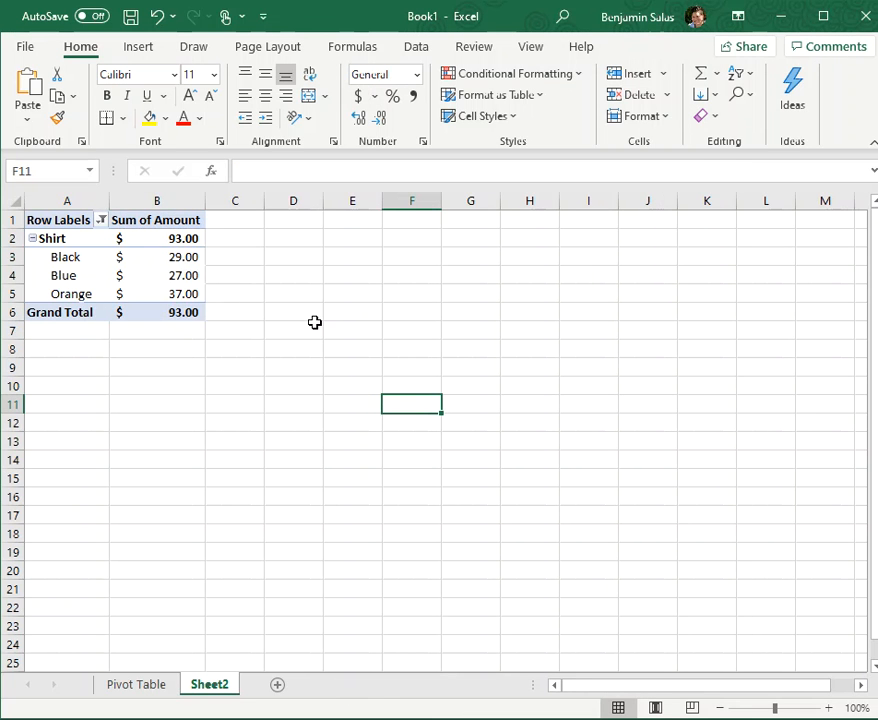
left_click(492, 356)
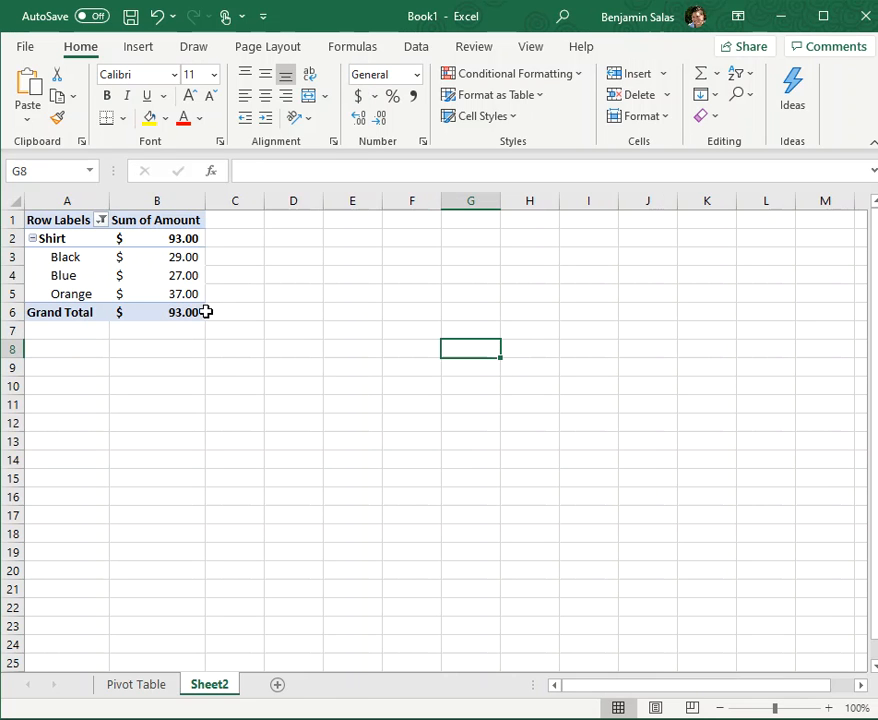
- Drill into the orange shirt amount to extract its underlying records to a new sheet
mouse_move(178, 290)
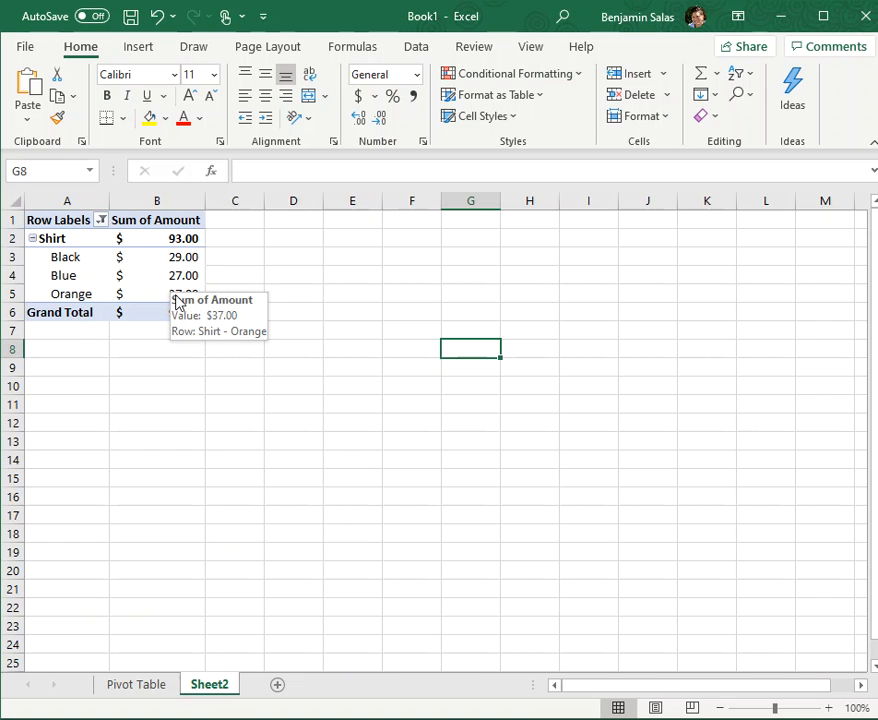
left_click(259, 281)
double_click(187, 293)
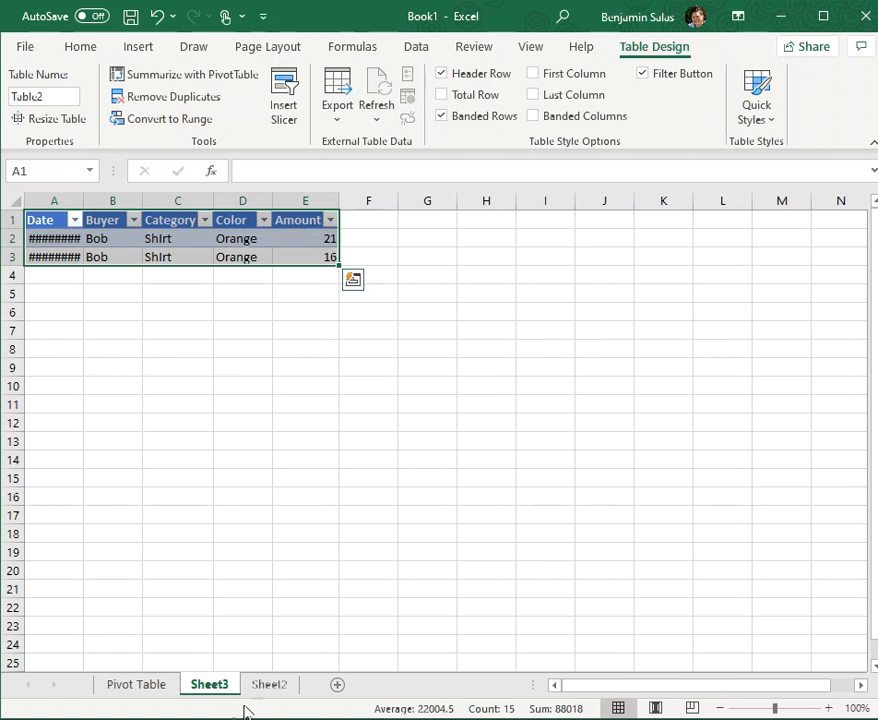
- Autofit the Date and Amount columns of the extracted records and check the individual amounts
double_click(341, 198)
double_click(85, 199)
left_click(108, 298)
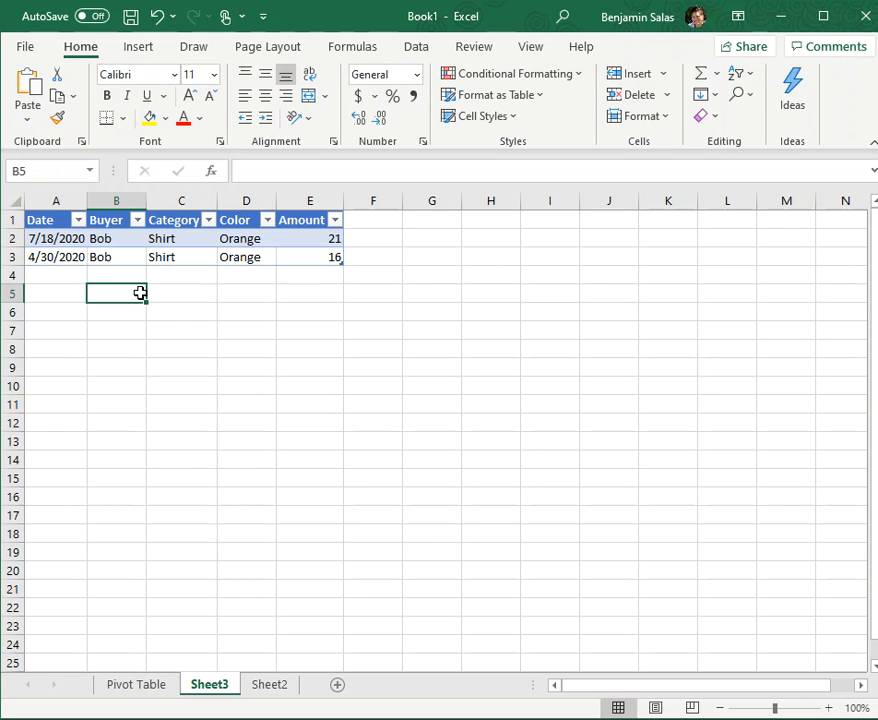
left_click(314, 240)
left_click_drag(314, 254, 318, 297)
left_click(334, 401)
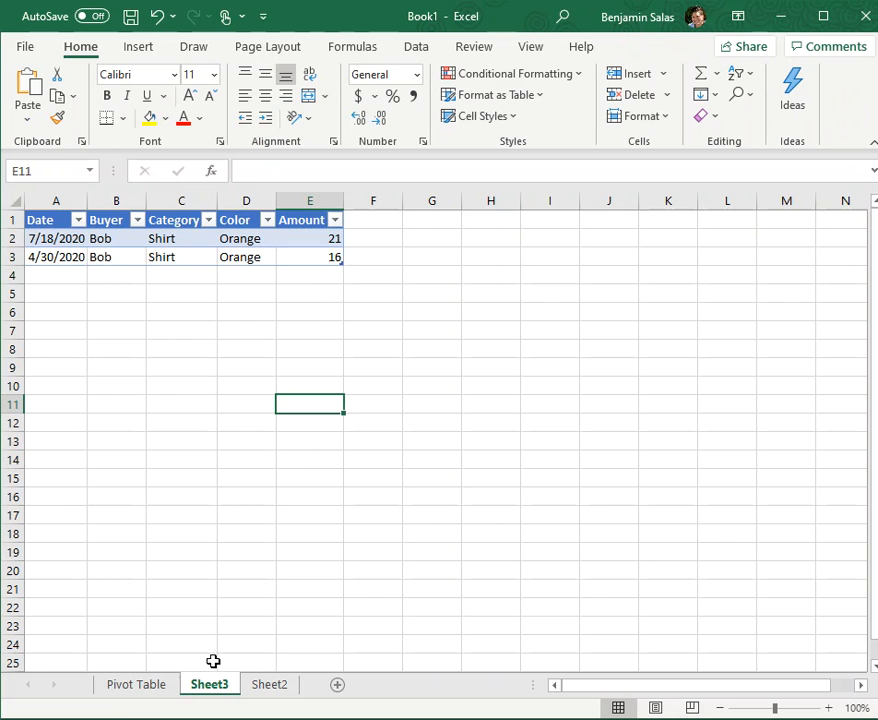
- Return to the PivotTable on Sheet2 and include Pants again in the Category filter
left_click(139, 686)
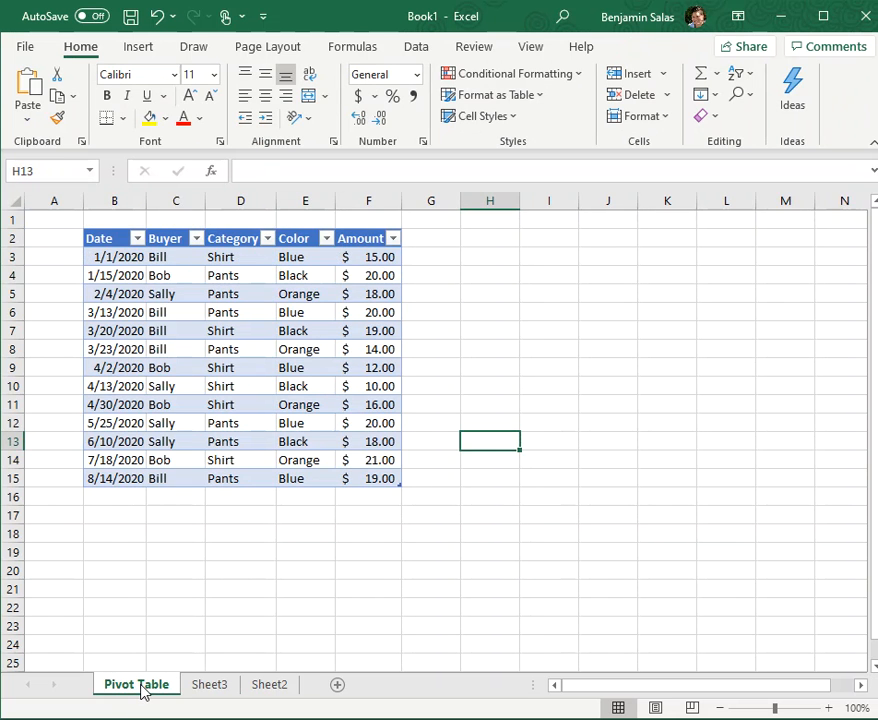
left_click(268, 686)
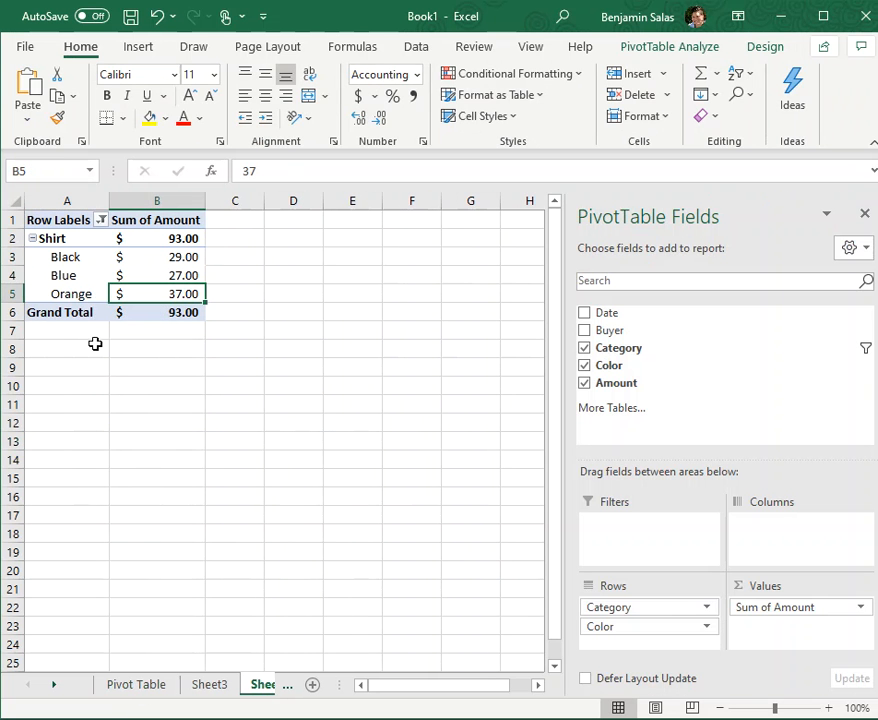
left_click(101, 221)
left_click(52, 478)
left_click(118, 636)
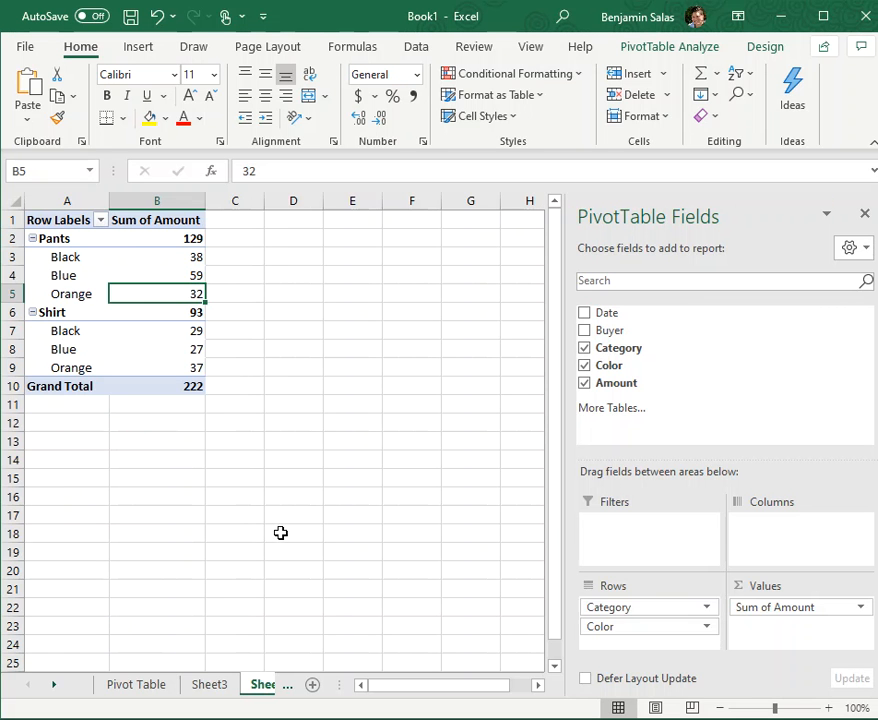
- Add the Date field to the PivotTable as a report filter and move it to the column labels
left_click(280, 533)
left_click(133, 276)
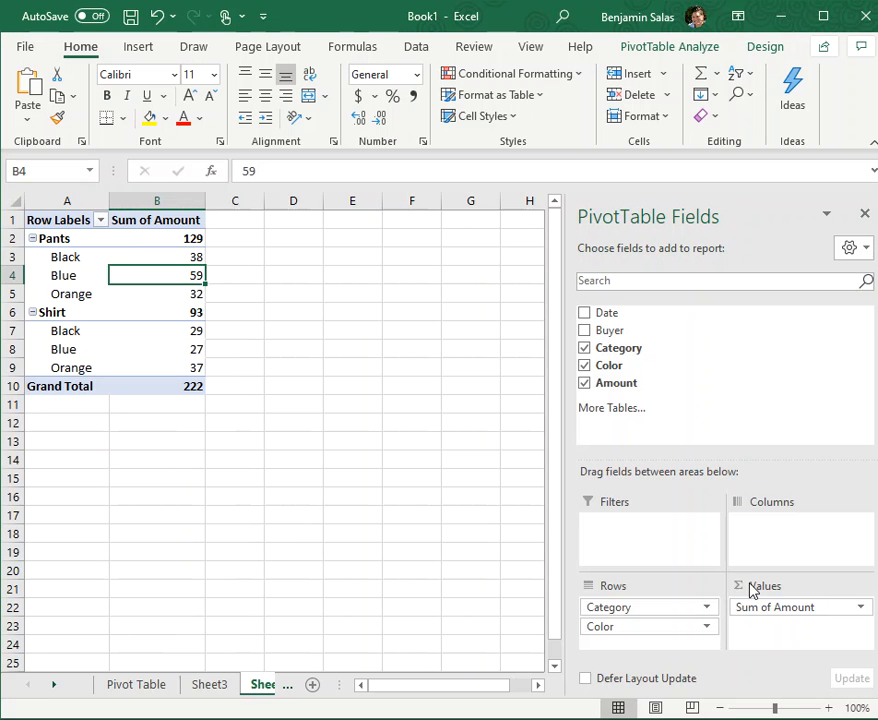
left_click_drag(629, 319, 643, 548)
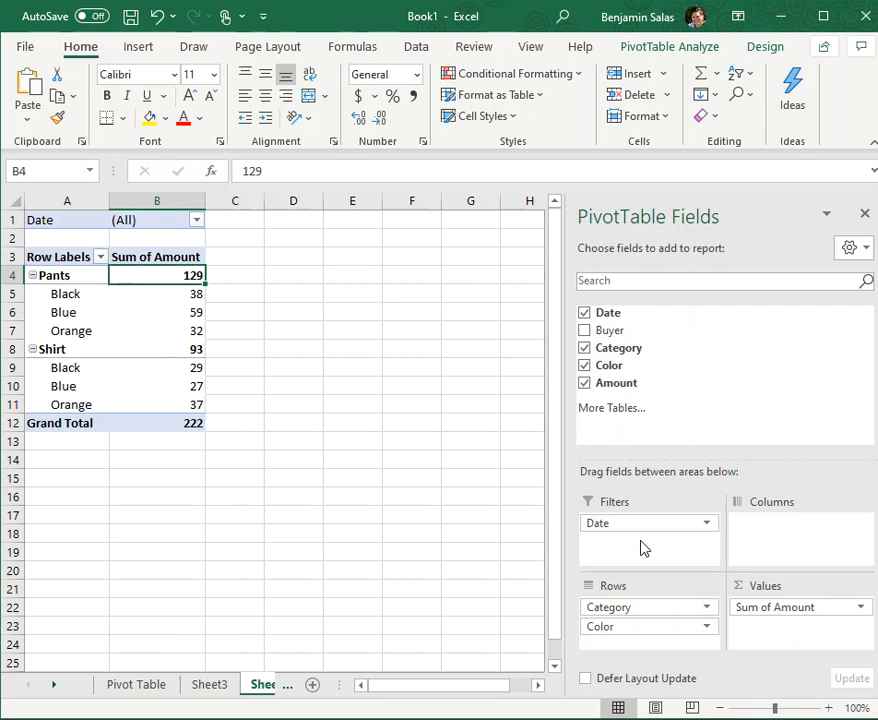
left_click(706, 525)
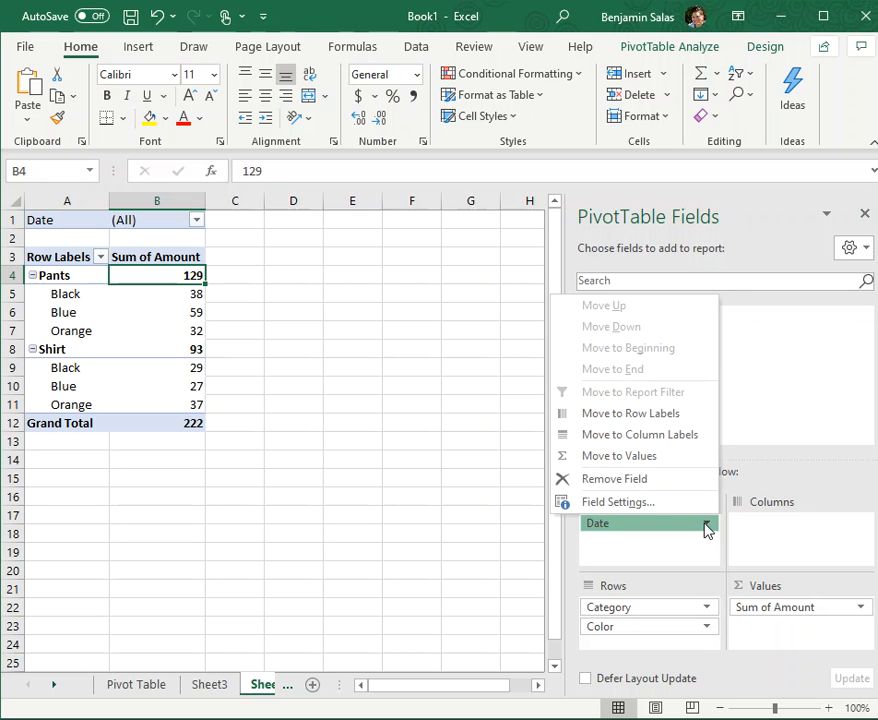
left_click(707, 526)
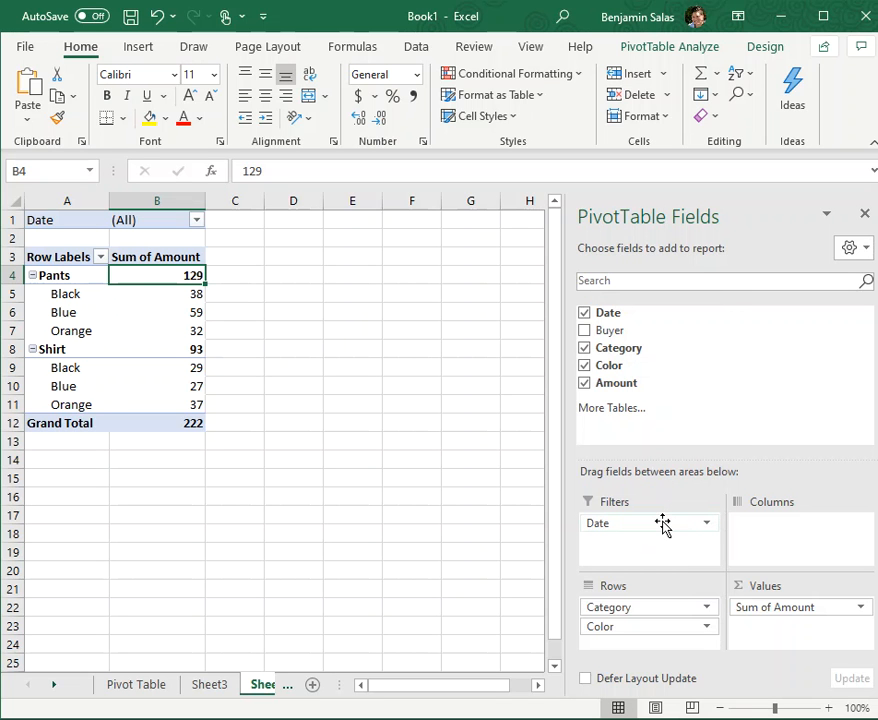
left_click_drag(662, 527, 762, 549)
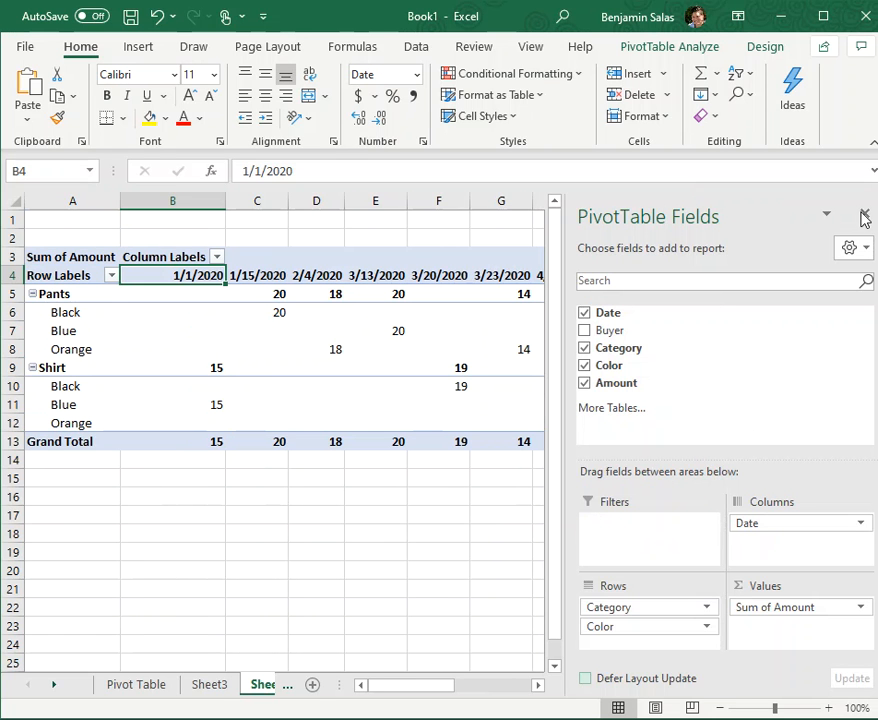
- Examine the PivotTable's amounts by date for each category and color, with the field list hidden to show more date columns
left_click(432, 526)
left_click(438, 330)
left_click(384, 381)
left_click(337, 318)
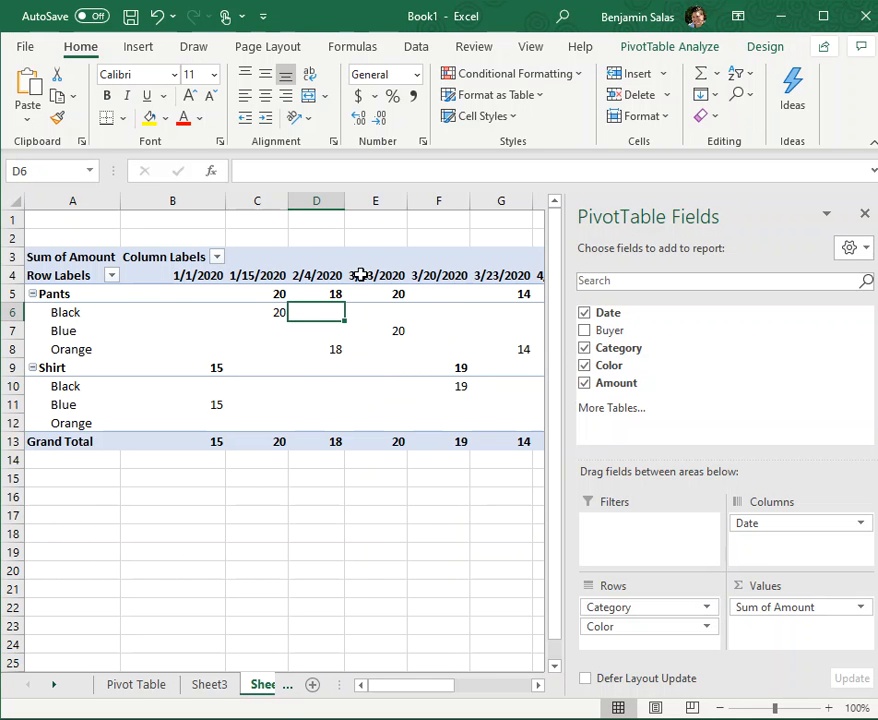
left_click(357, 366)
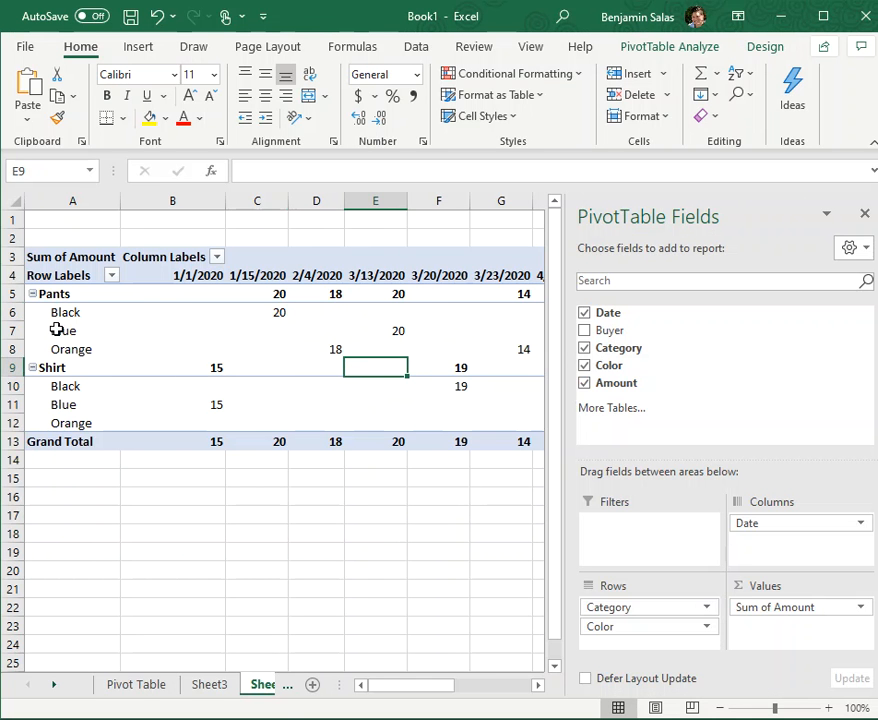
left_click(310, 570)
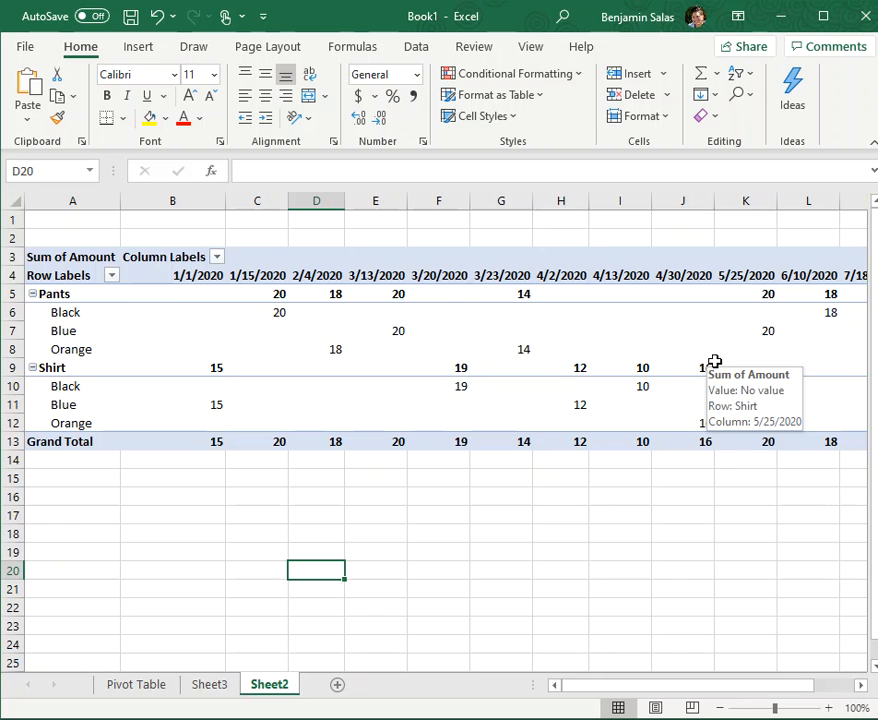
left_click(671, 540)
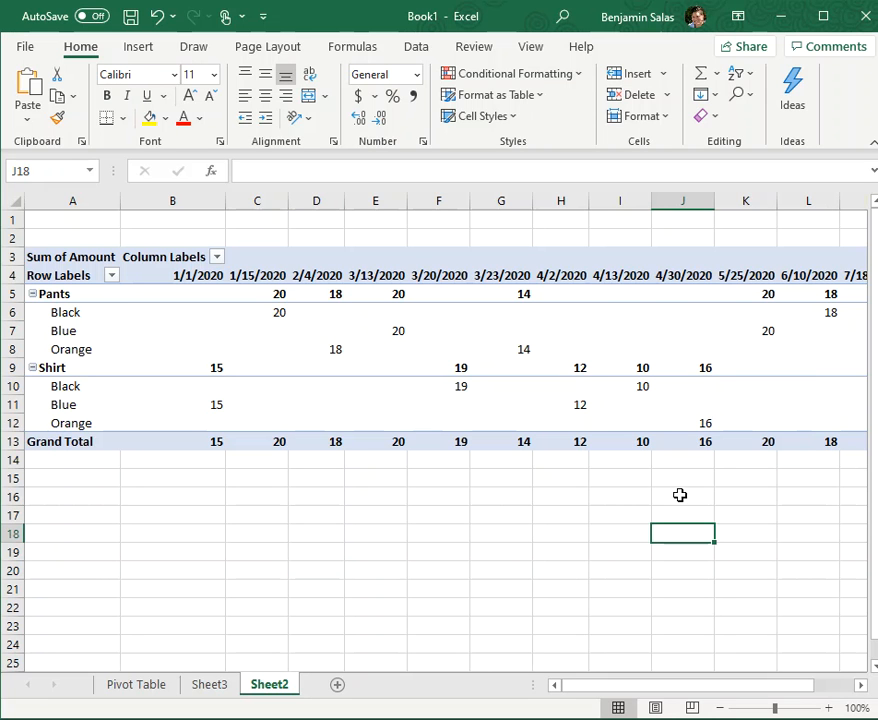
left_click(554, 480)
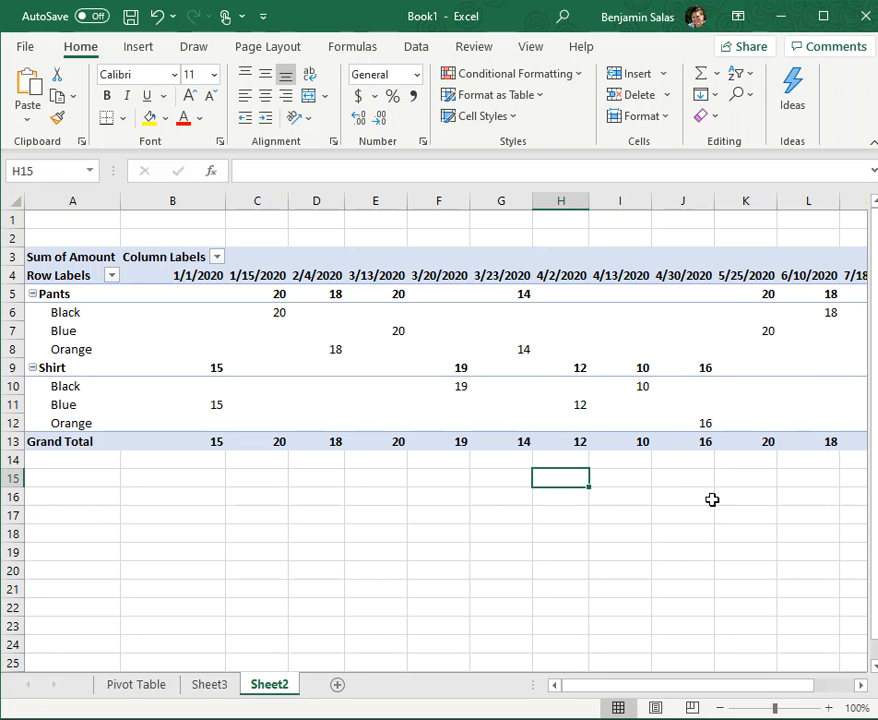